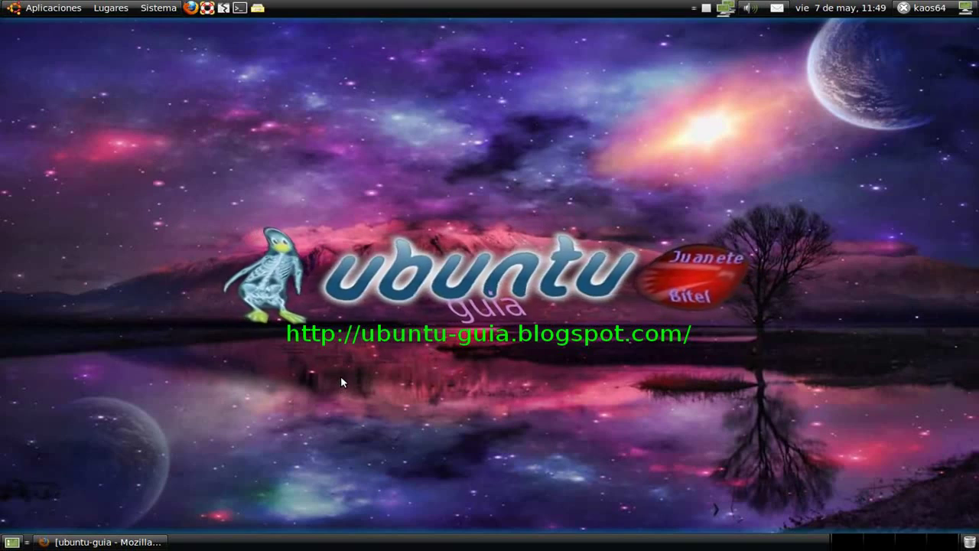
Display all four workspaces in the Expo view and return to the desktop.
key("super+e")
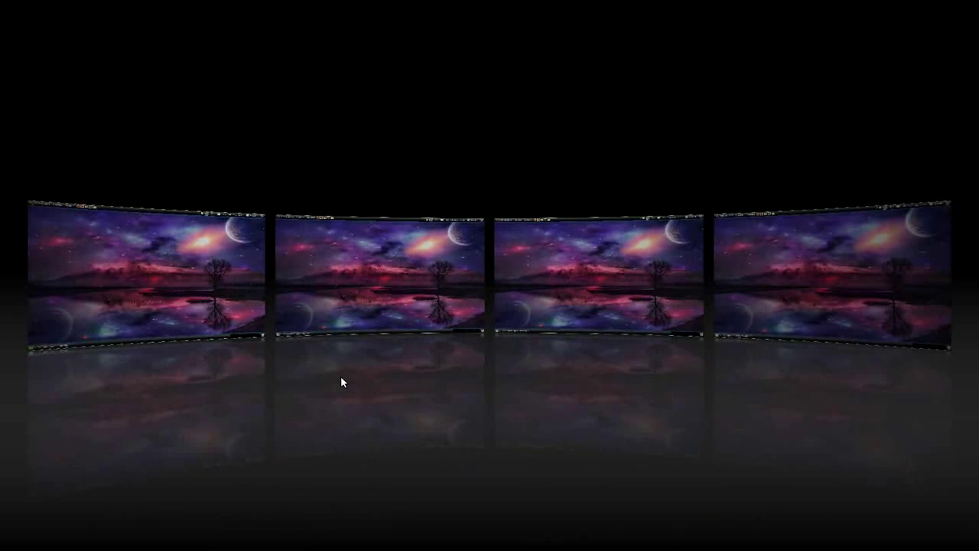
key("super+e")
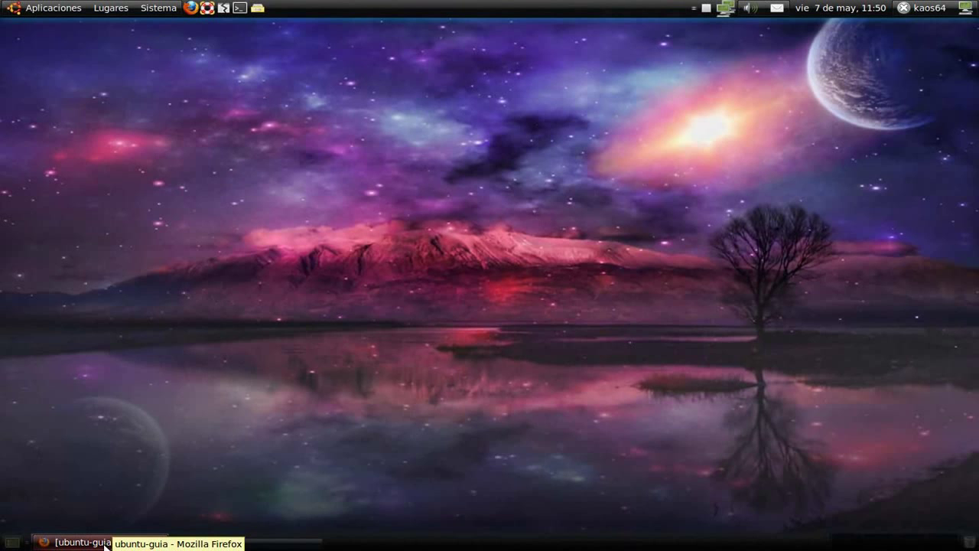
Switch to Firefox, look through the ubuntu-guia blog index for the Compiz articles, and close the browser.
left_click(105, 544)
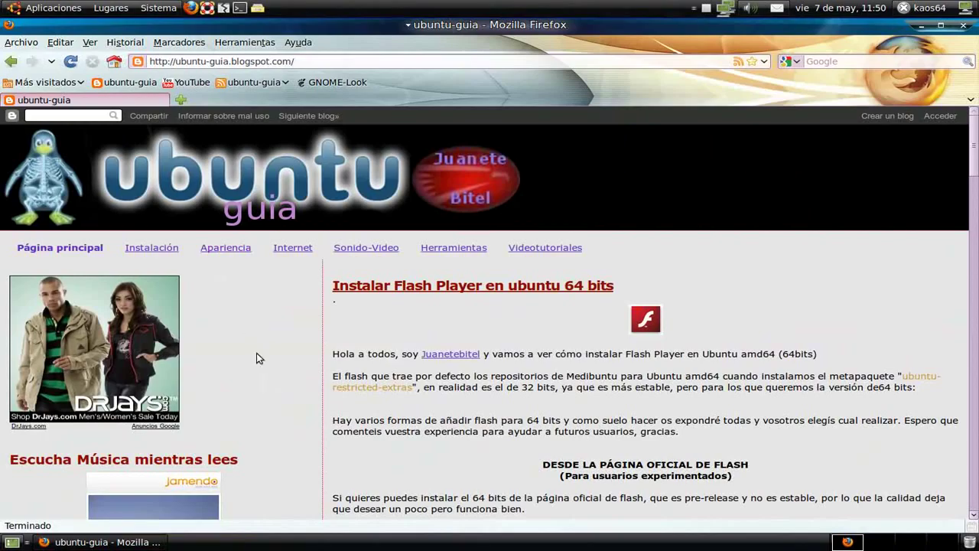
scroll(261, 381, "down", 15)
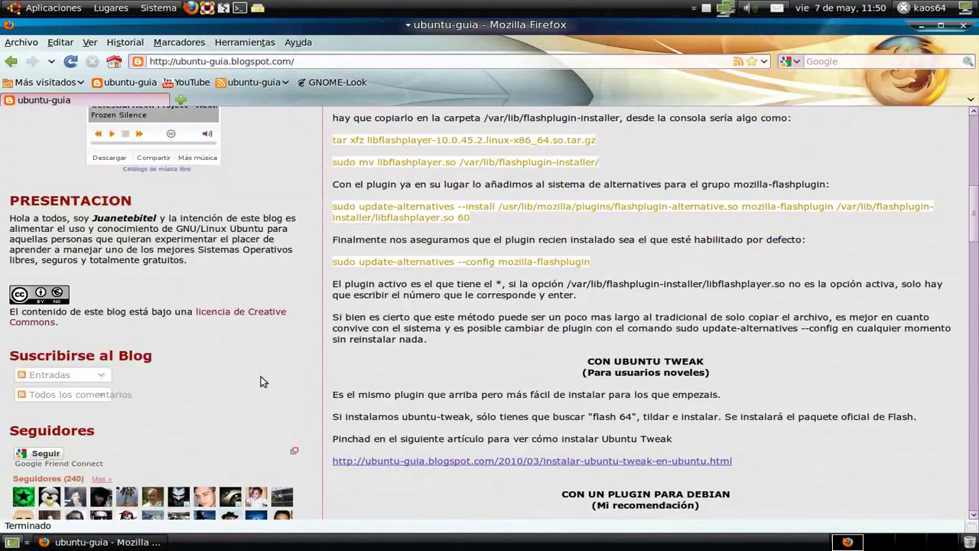
scroll(260, 379, "down", 13)
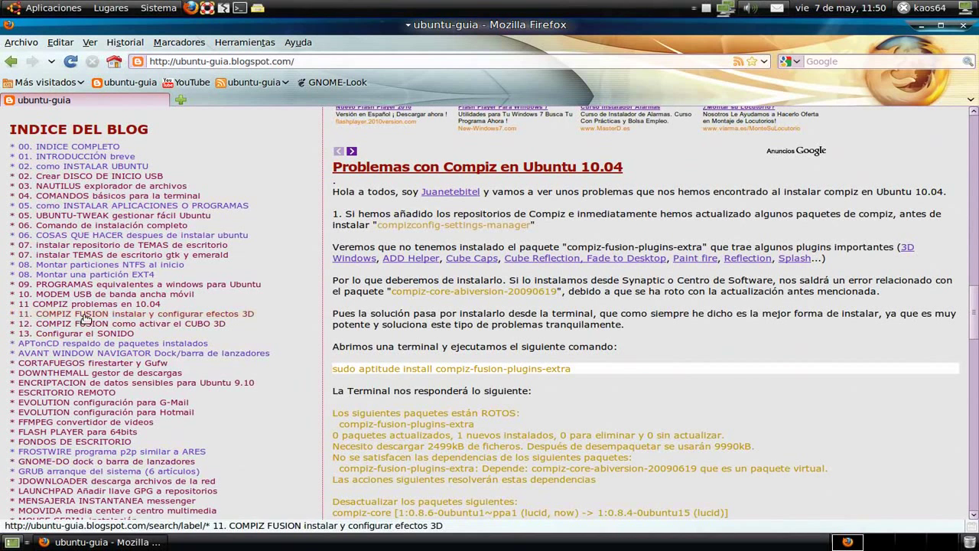
left_click(964, 26)
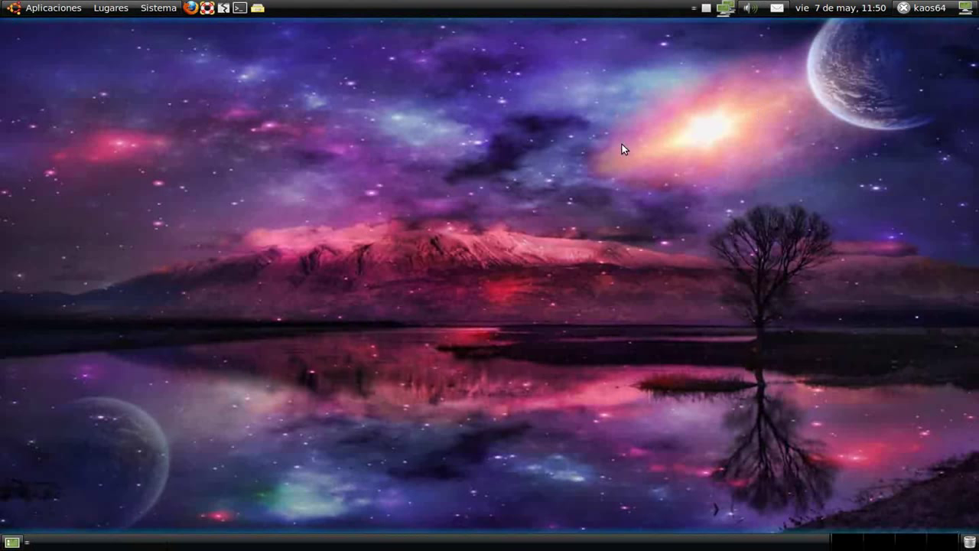
Open CompizConfig Settings Manager (Administrador de Opciones CompizConfig) and show the settings of the Expo plugin.
left_click(158, 7)
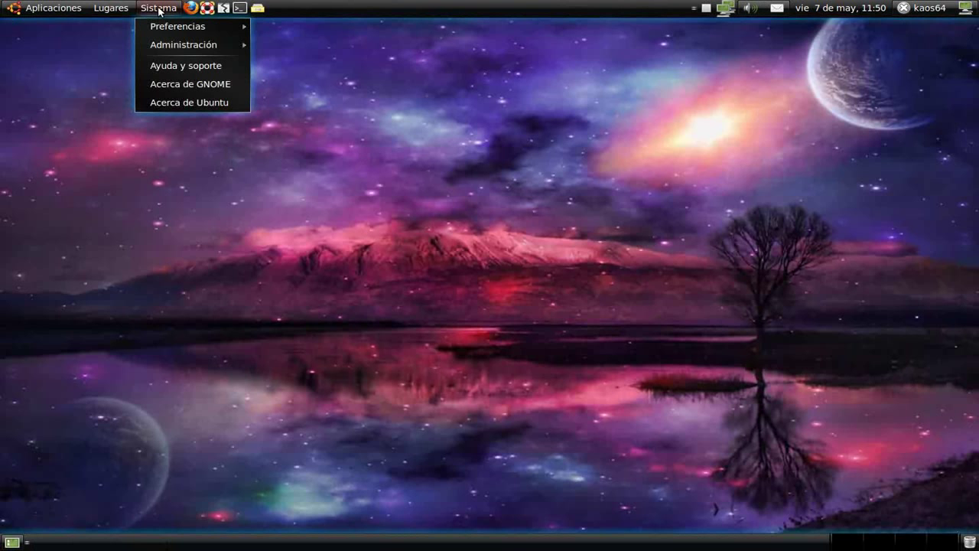
mouse_move(197, 27)
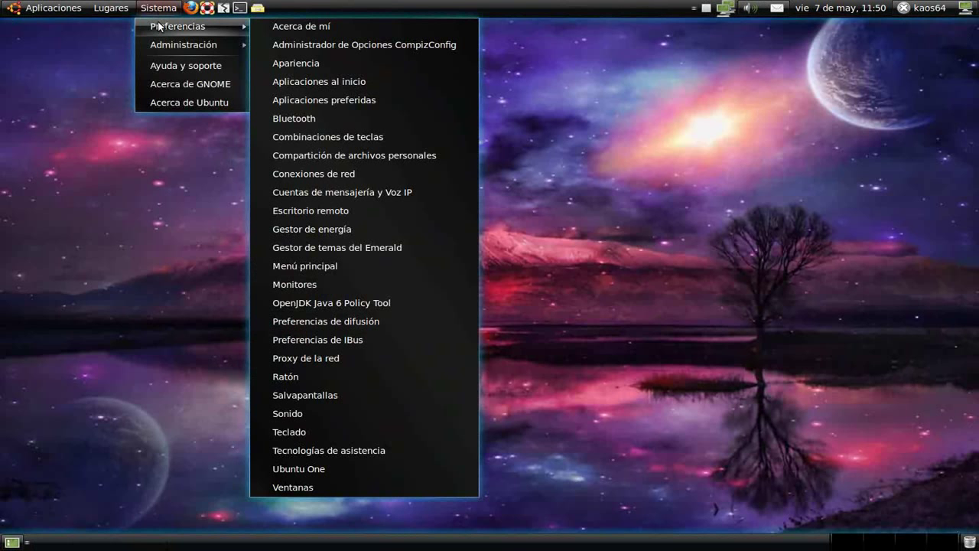
left_click(301, 45)
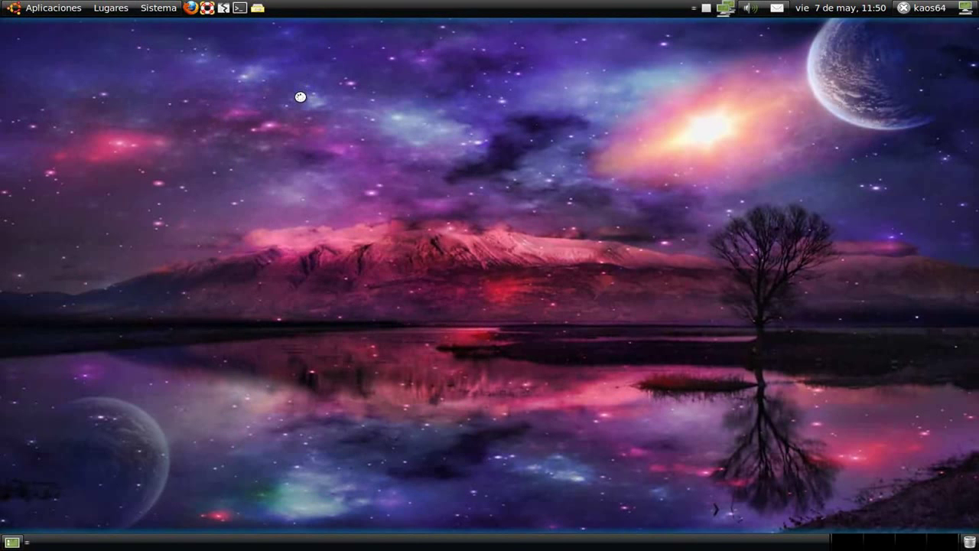
scroll(395, 290, "down", 3)
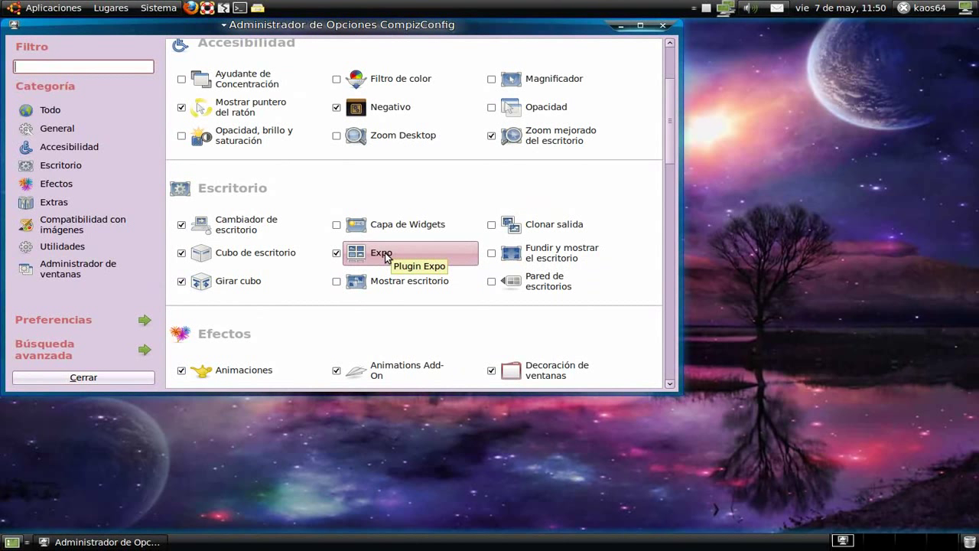
left_click(386, 257)
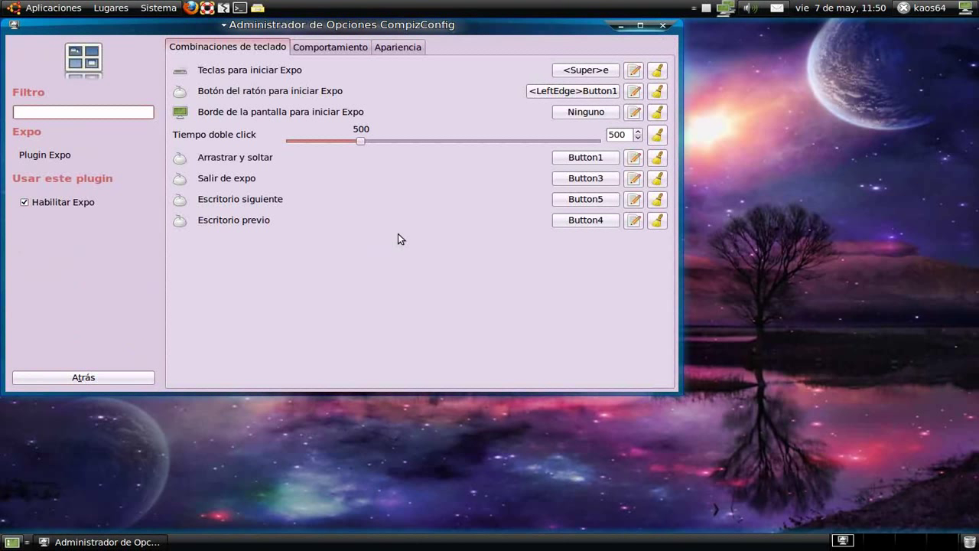
Reset Expo's mouse button binding, zoom time and Expo animation to their default values.
left_click(658, 92)
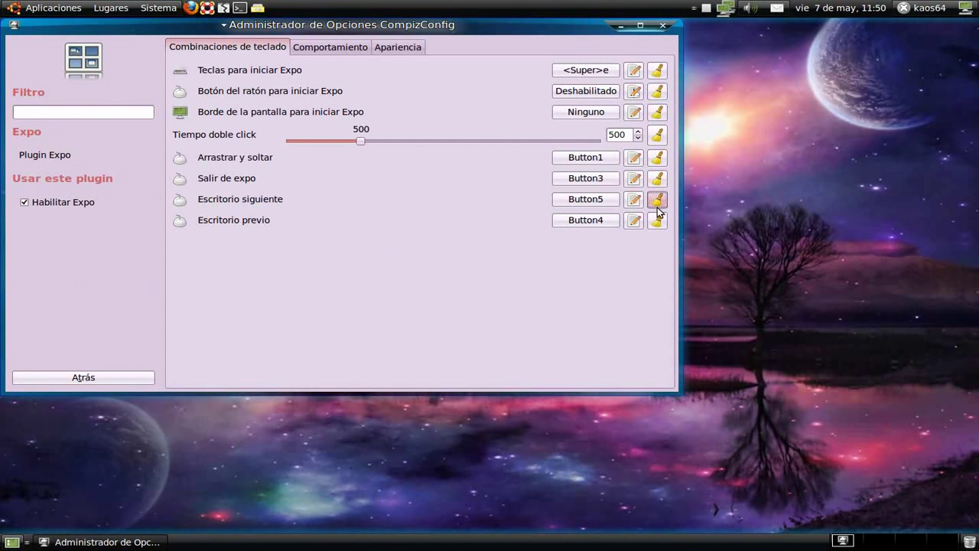
left_click(342, 49)
left_click(657, 72)
left_click(658, 115)
Reset Expo's deformation, inactive viewport saturation and reflection ground size to their defaults, and preview the Expo view.
left_click(420, 48)
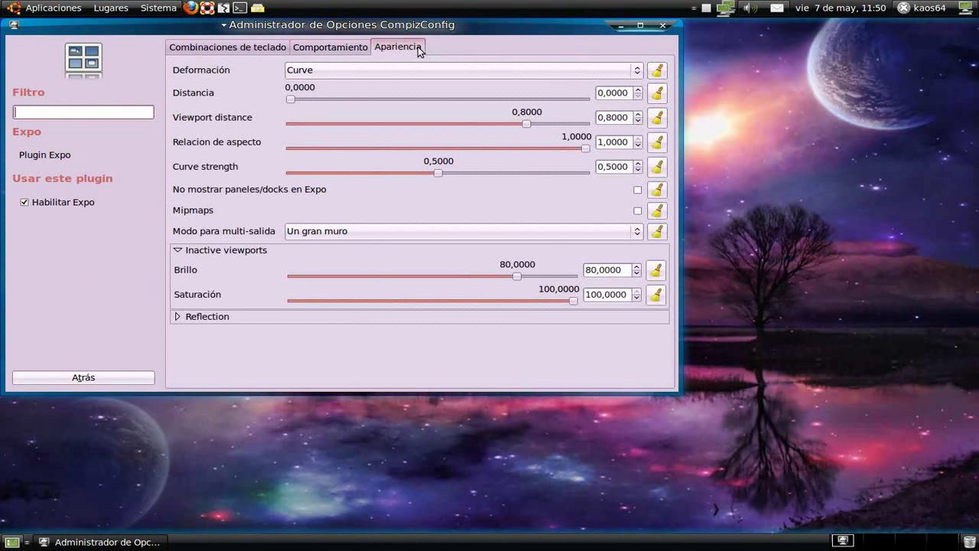
left_click(658, 70)
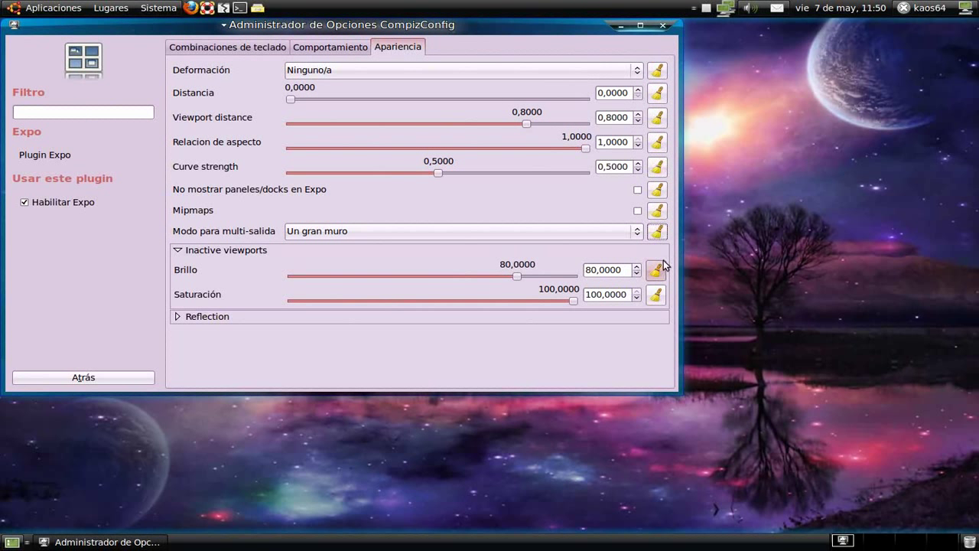
left_click(656, 296)
left_click(189, 315)
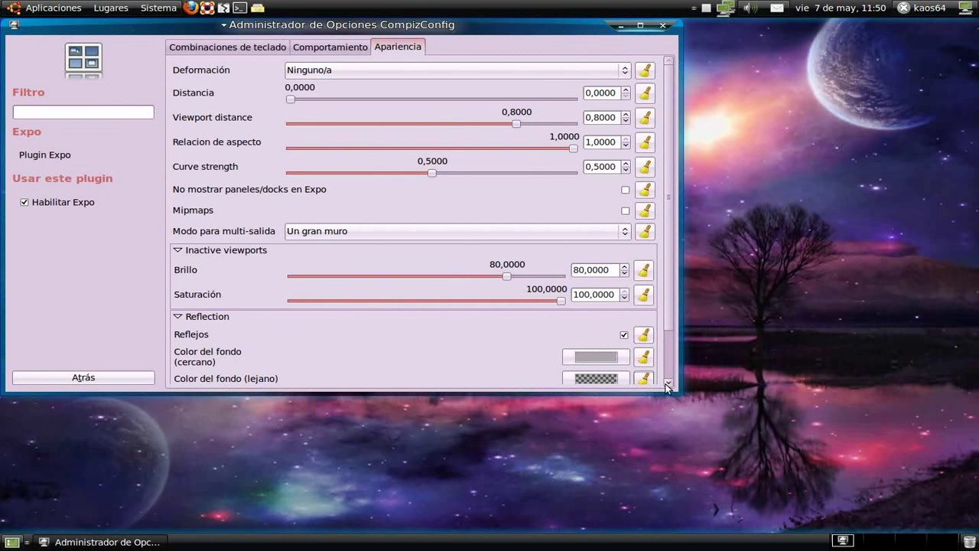
scroll(651, 382, "down", 2)
left_click(644, 348)
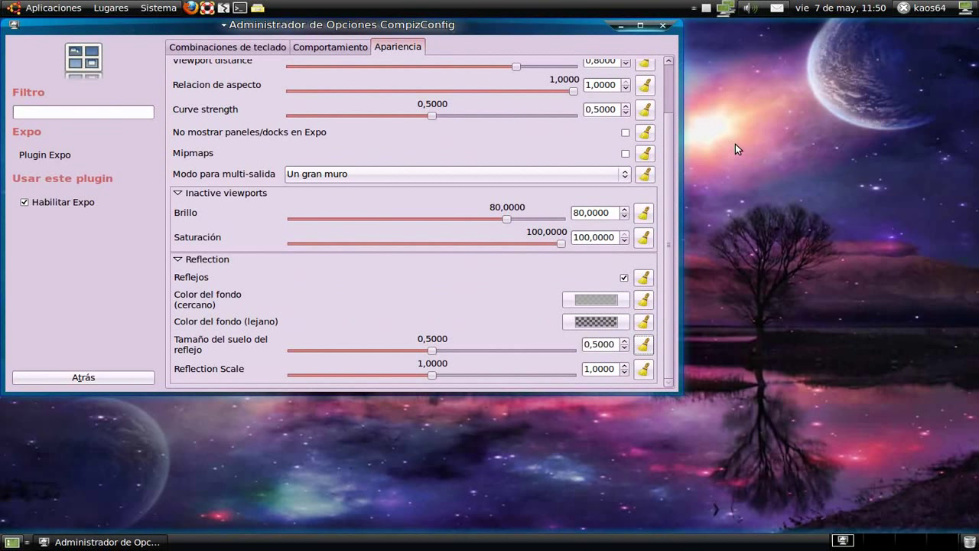
key("super+e")
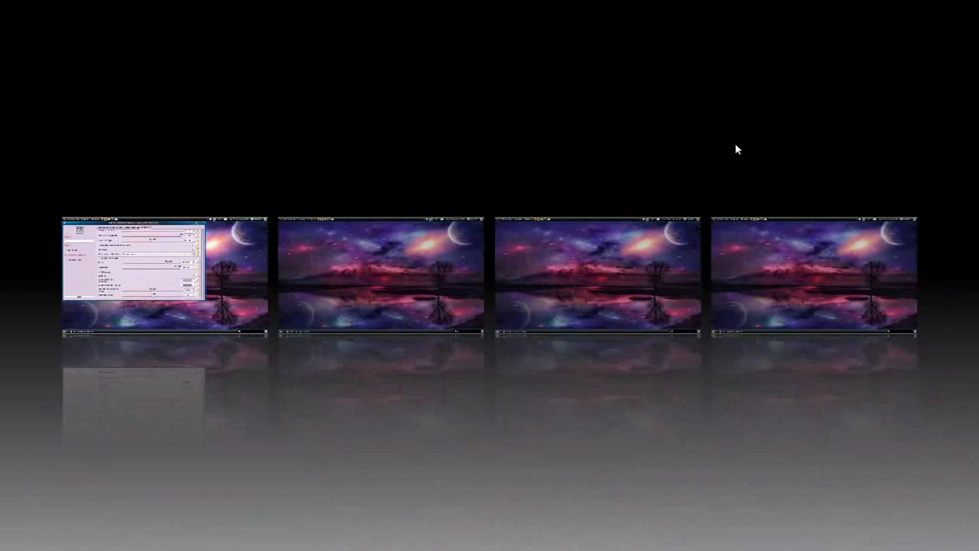
key("super+e")
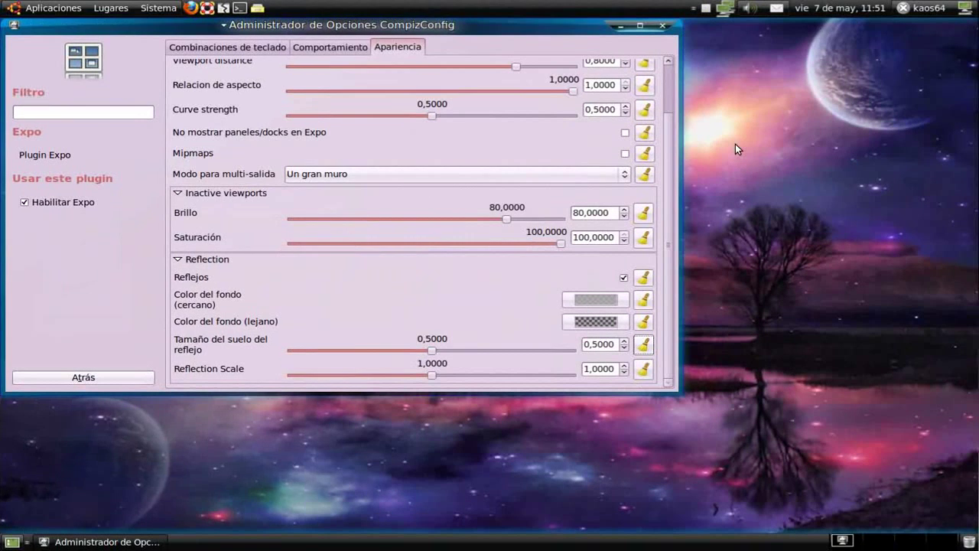
Review the key combination for starting Expo and accept the Super+E binding.
left_click(218, 48)
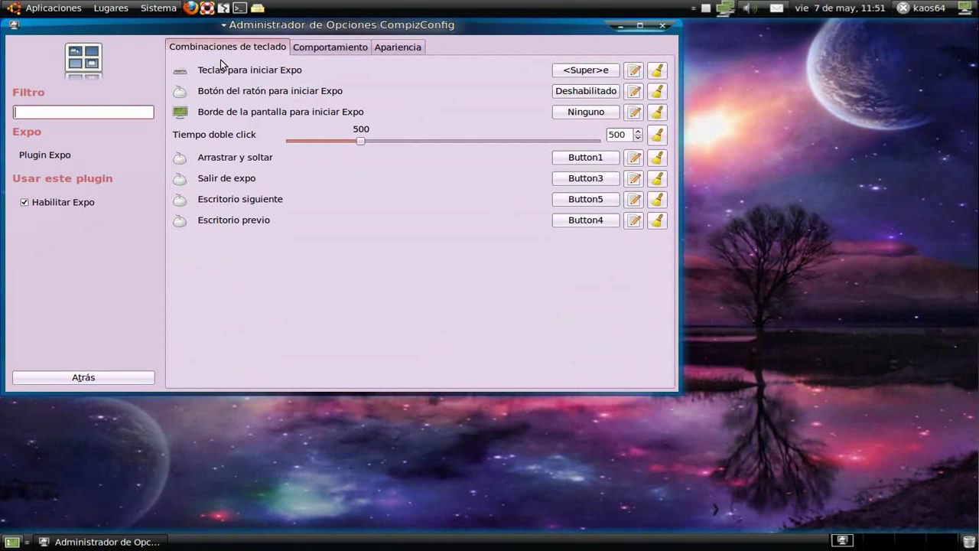
left_click(585, 72)
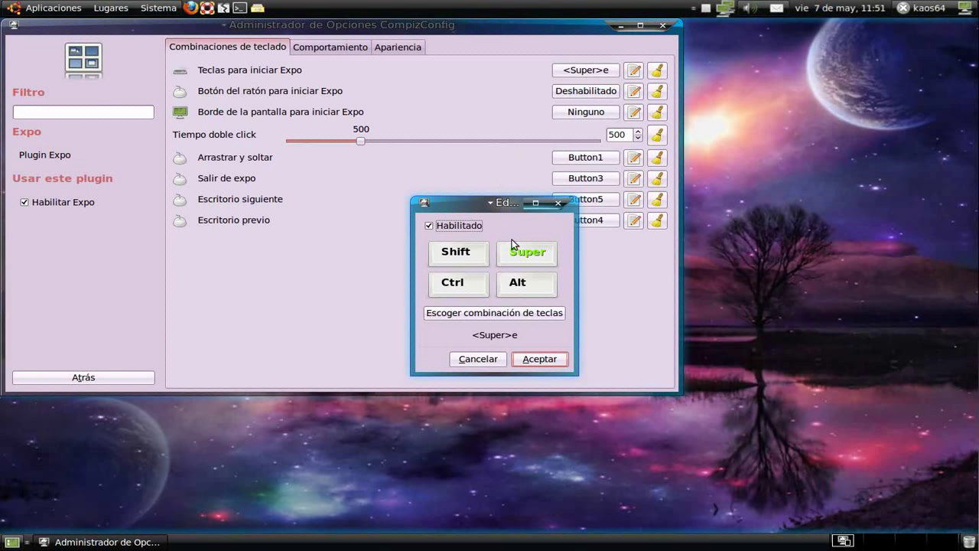
left_click(536, 359)
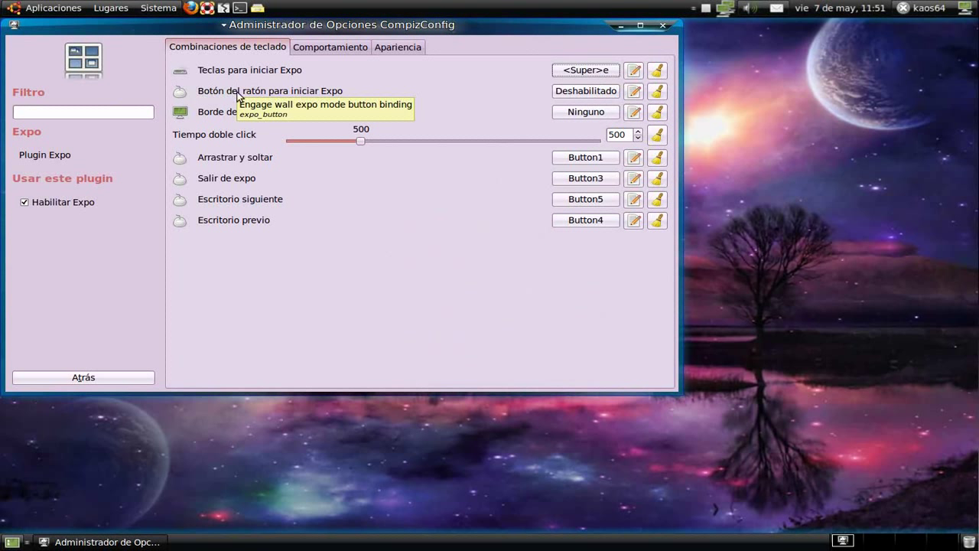
Enable the mouse binding for starting Expo, using Button1 on the left screen edge.
left_click(584, 91)
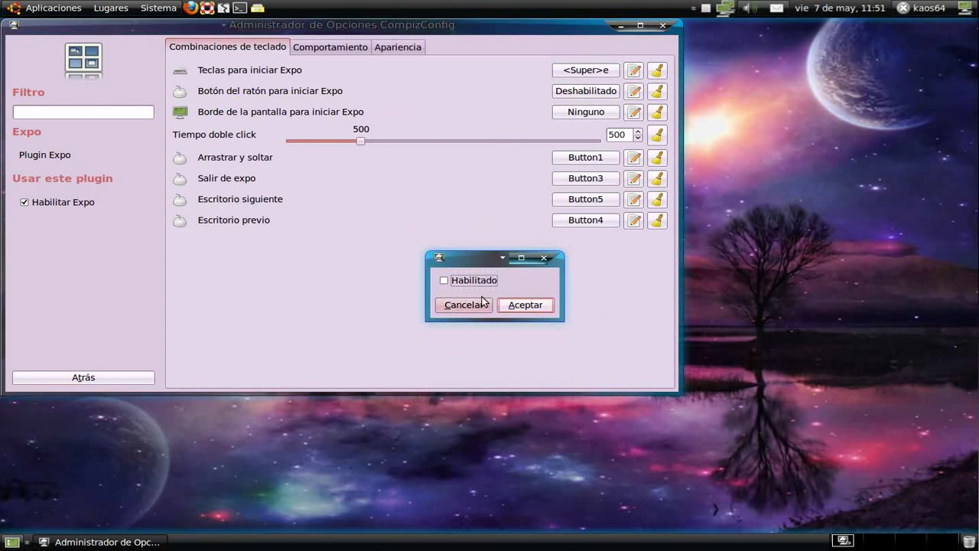
left_click(443, 280)
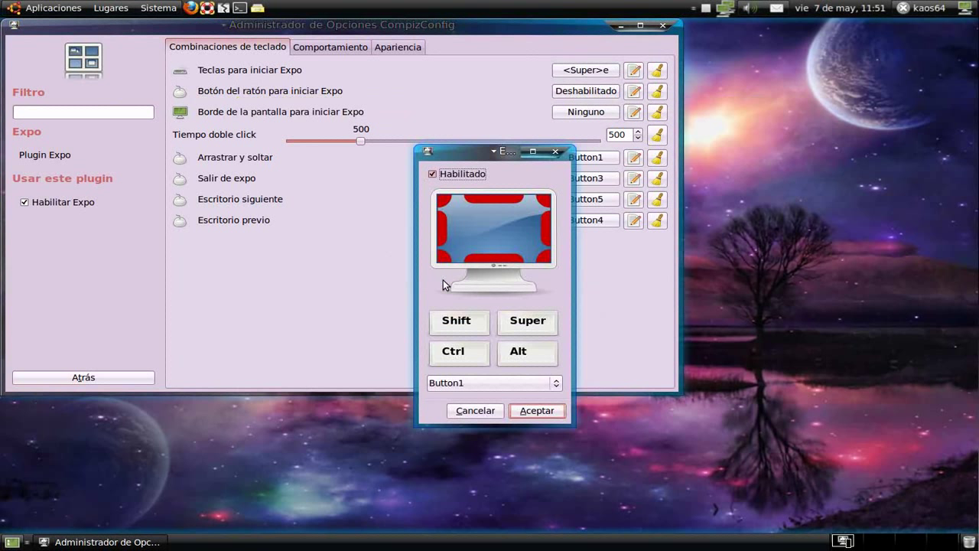
left_click(441, 229)
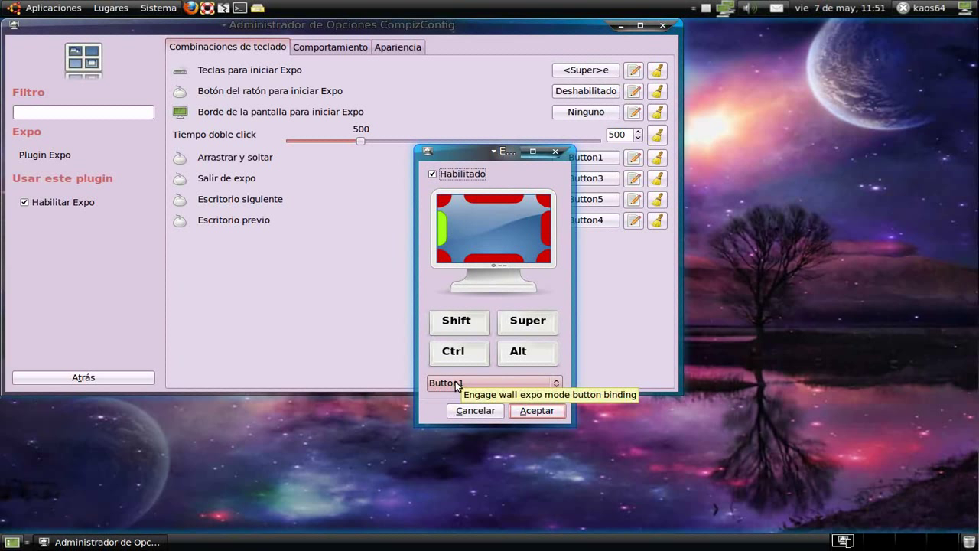
left_click(526, 411)
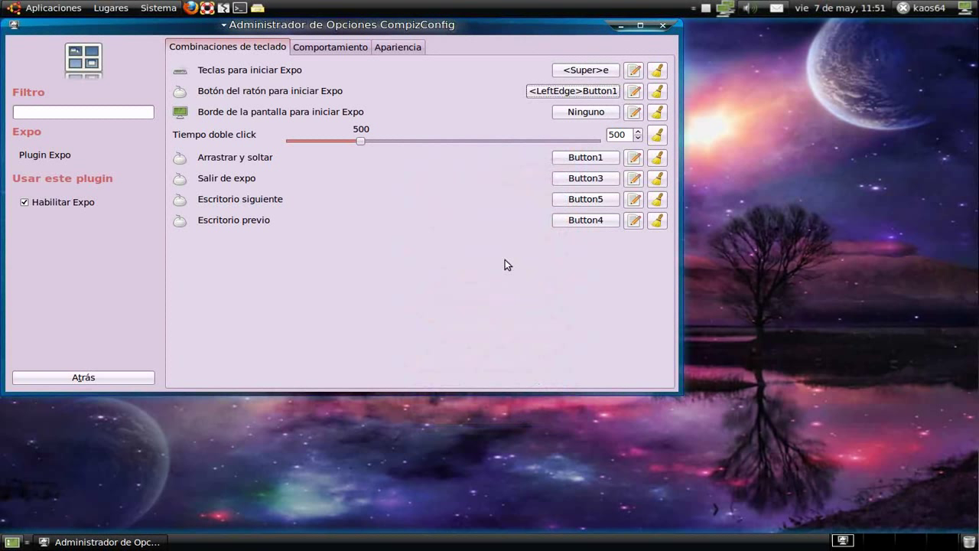
Test opening and leaving the Expo view with the mouse from the left screen edge, and return to the first workspace.
left_click(0, 262)
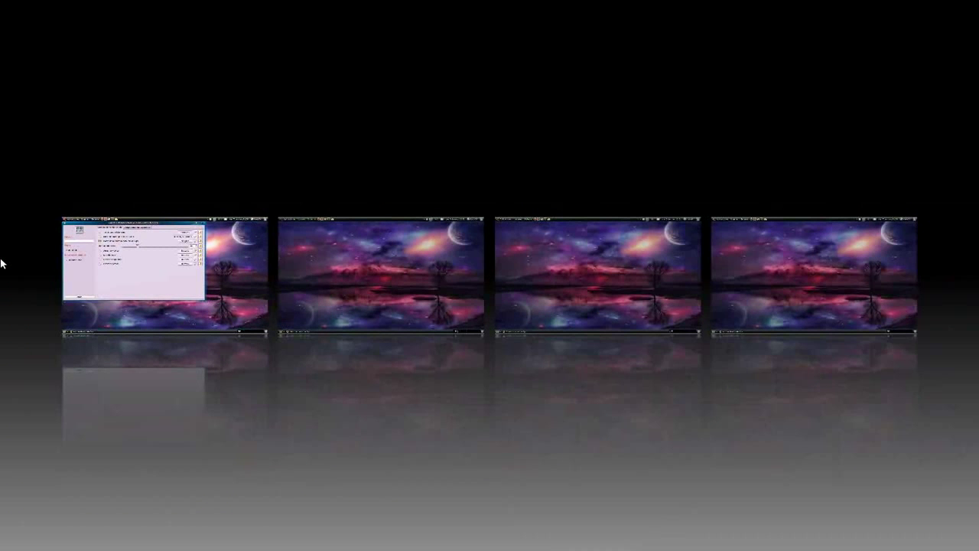
left_click(1, 263)
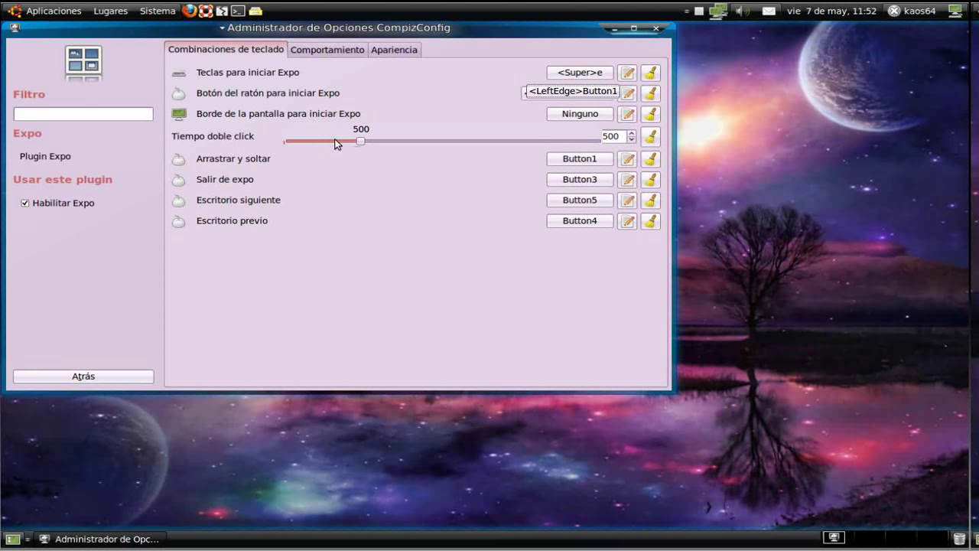
left_click(3, 238)
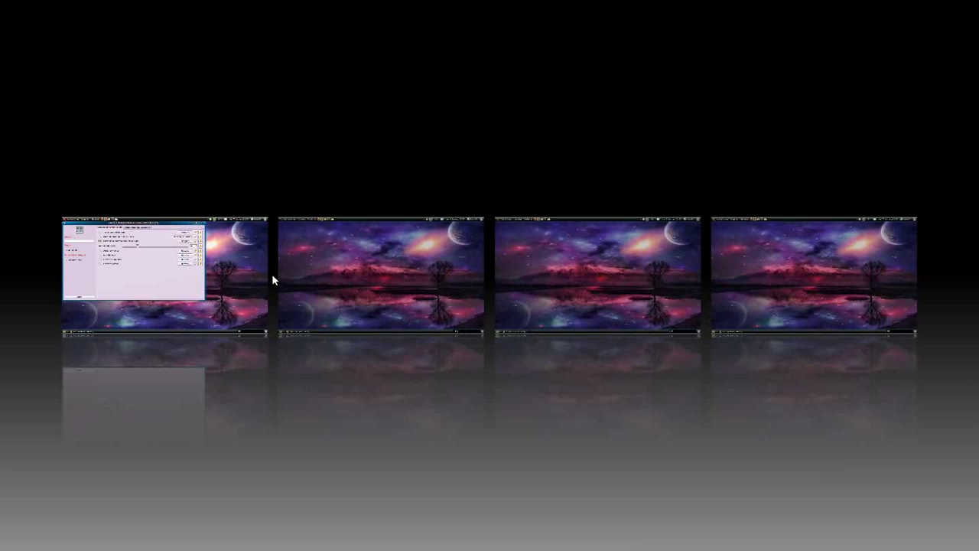
left_click(151, 278)
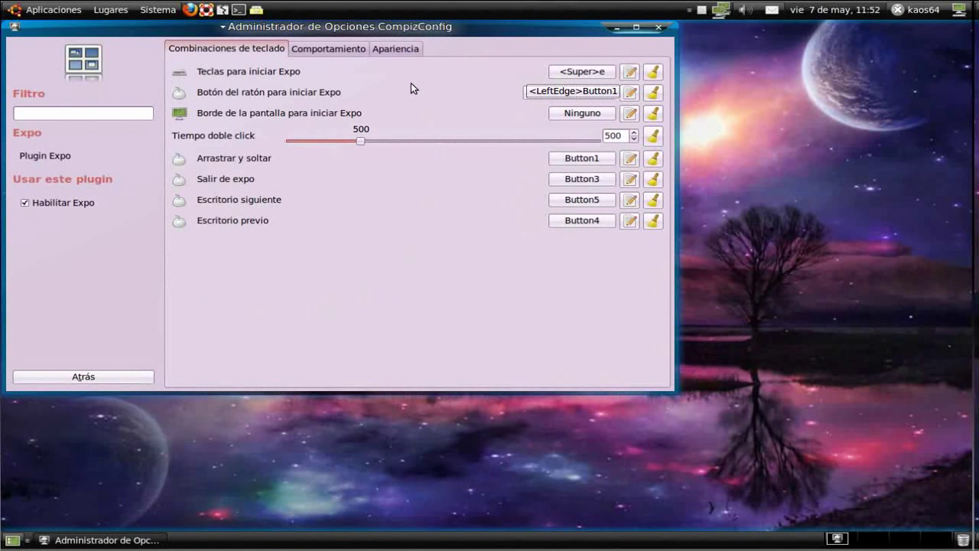
Set Expo's zoom time to 1,5000 and its animation to Fade + Zoom, and preview the effect.
left_click(319, 50)
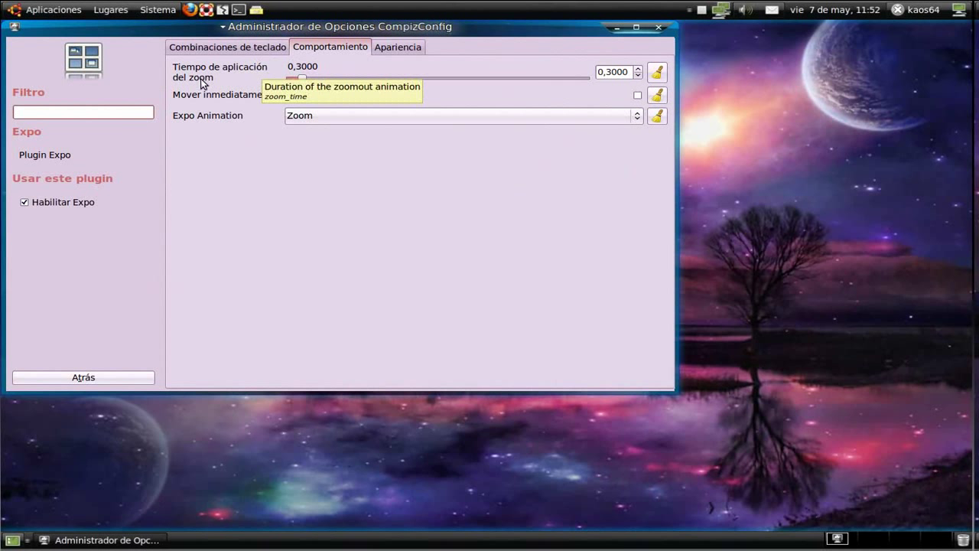
left_click_drag(638, 68, 638, 69)
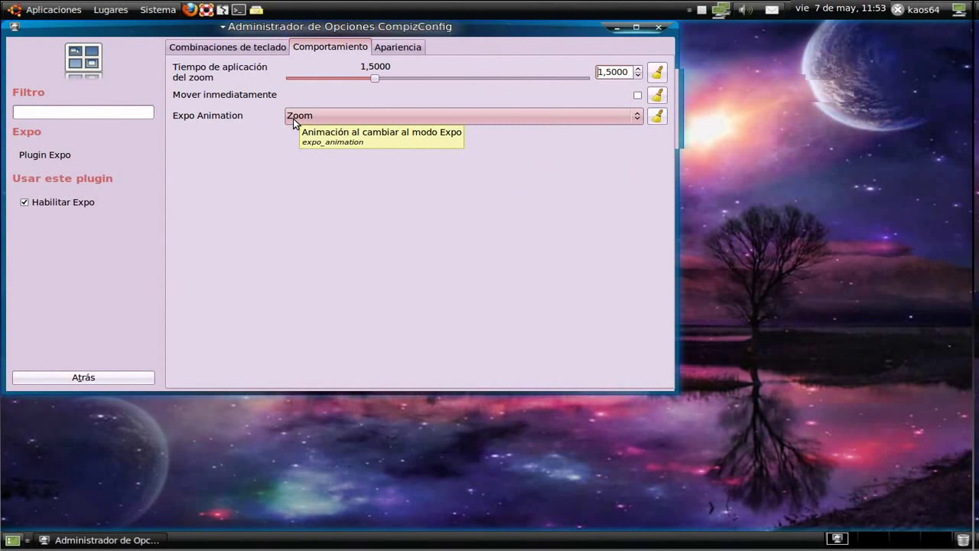
left_click(635, 119)
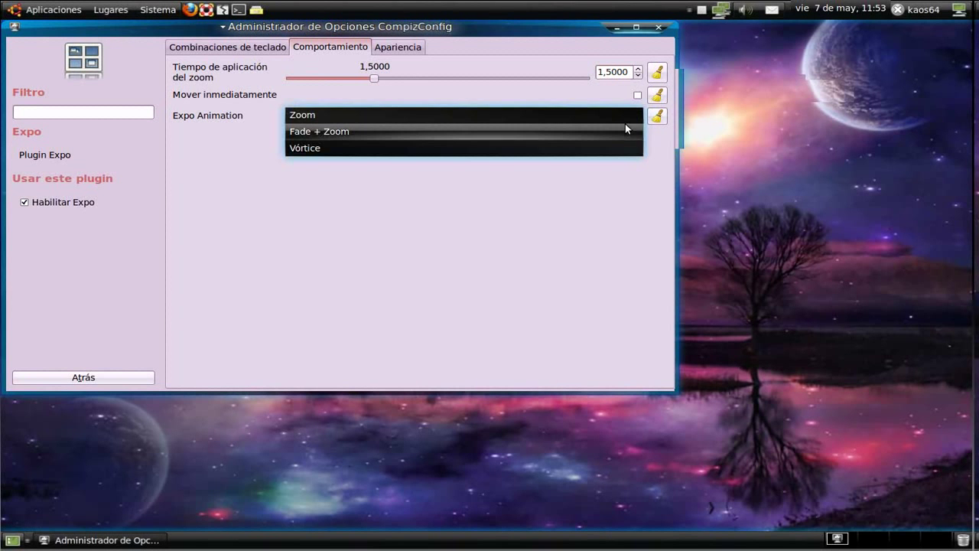
left_click(612, 132)
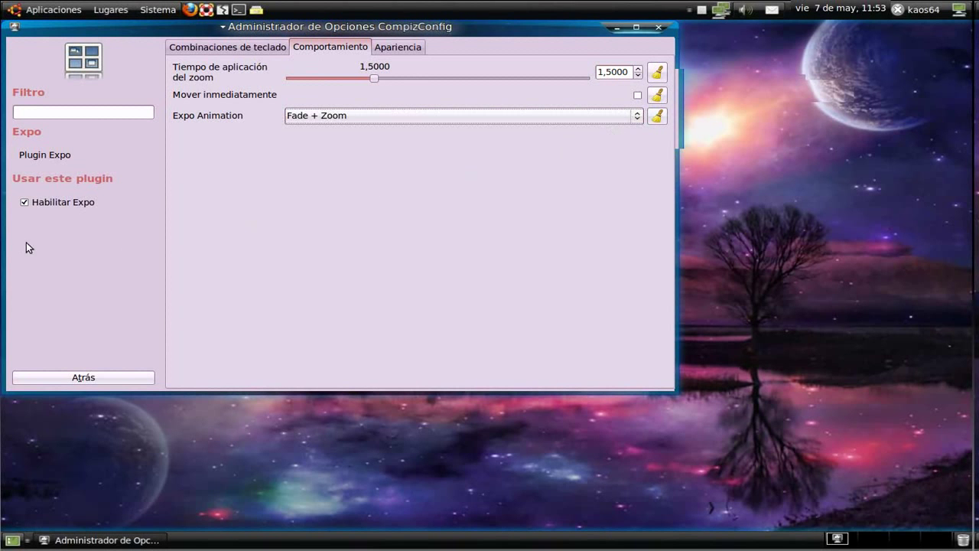
key("super+e")
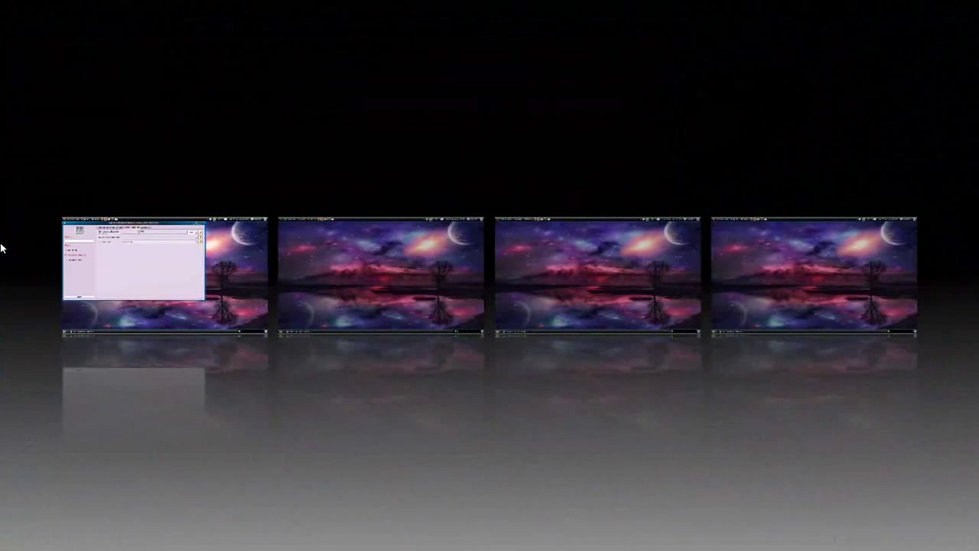
key("super+e")
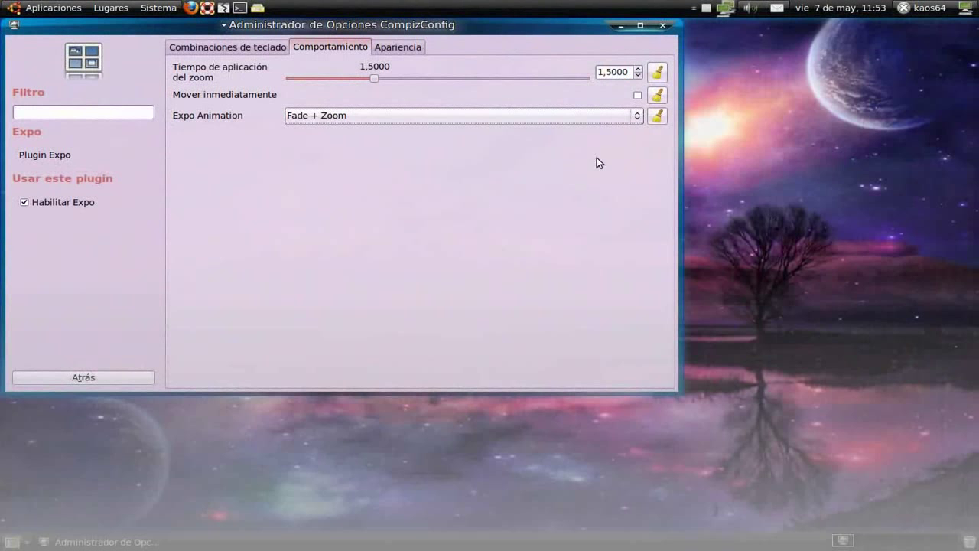
Set the Expo animation to Vórtice and preview it from the left screen edge.
left_click(635, 117)
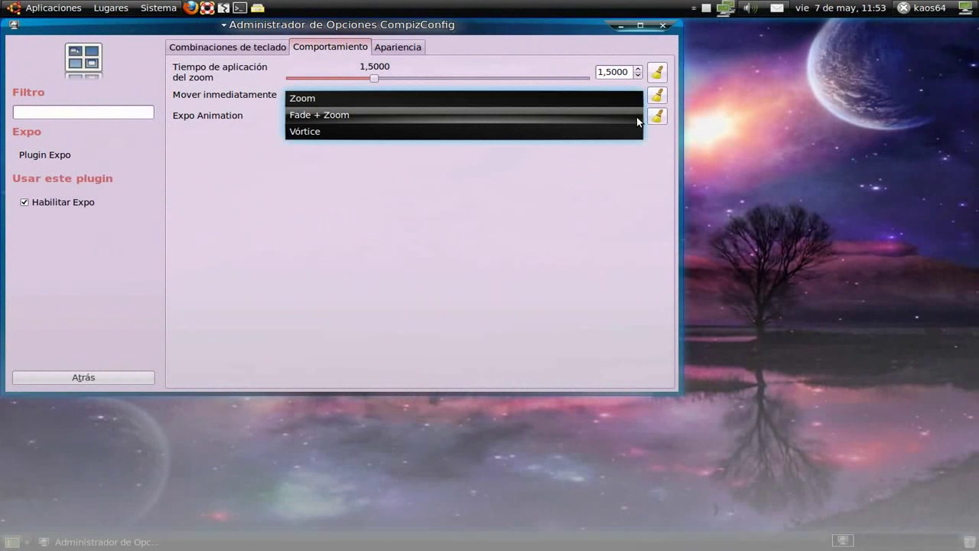
left_click(305, 130)
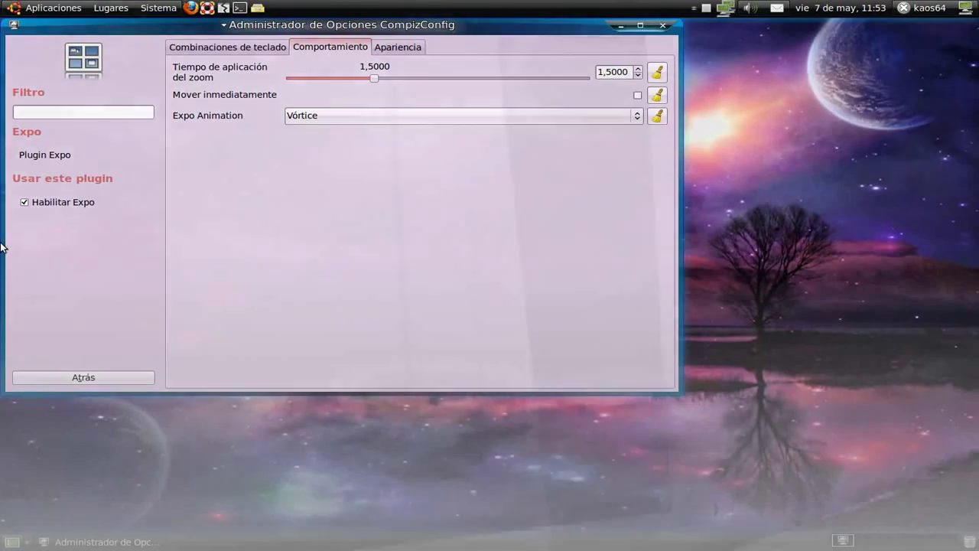
mouse_move(1, 246)
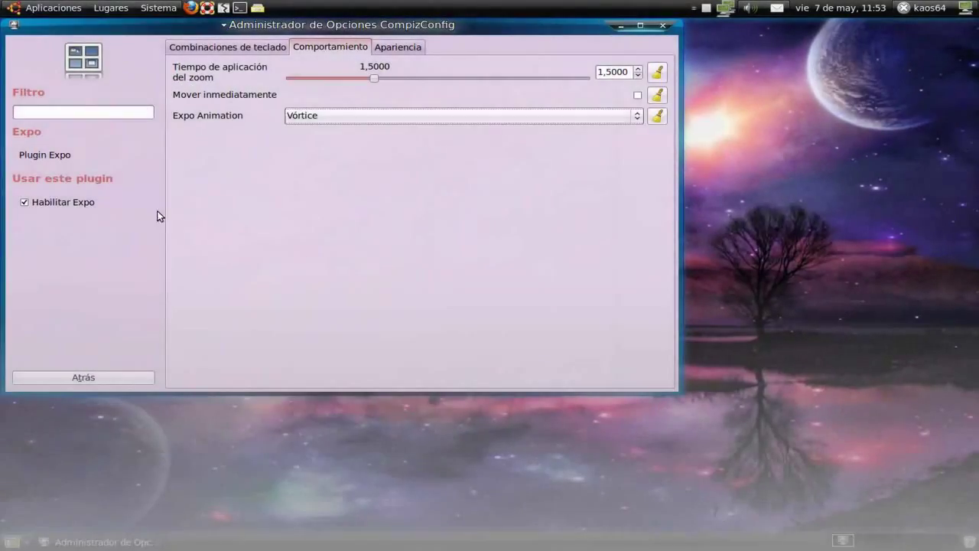
Set Expo's deformation to Curve in the appearance settings and preview the curved workspace wall, returning to the first workspace.
left_click(405, 48)
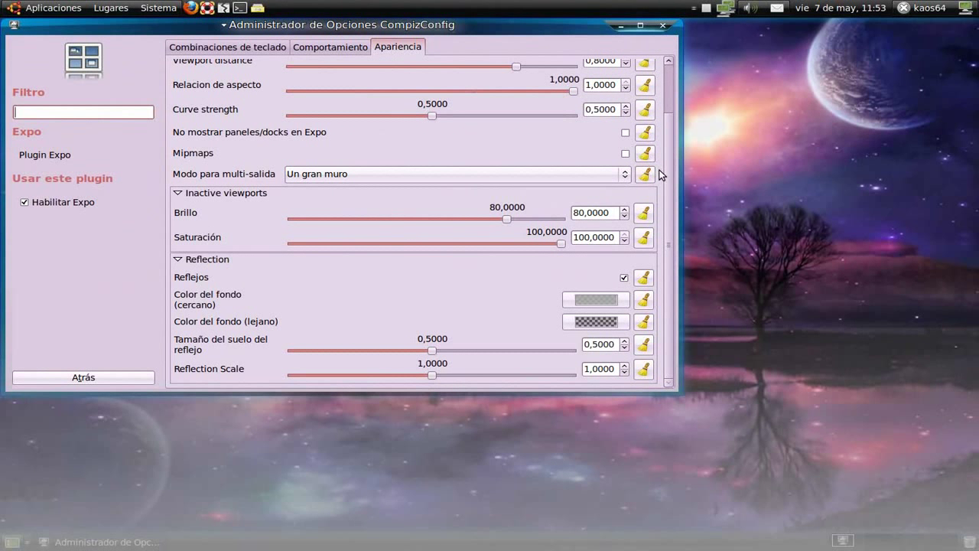
left_click_drag(666, 177, 666, 98)
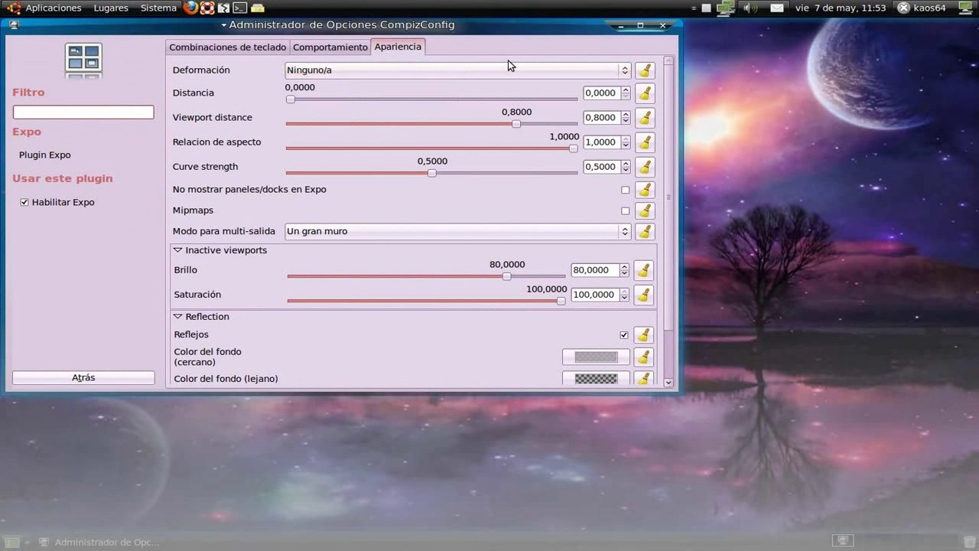
left_click(619, 72)
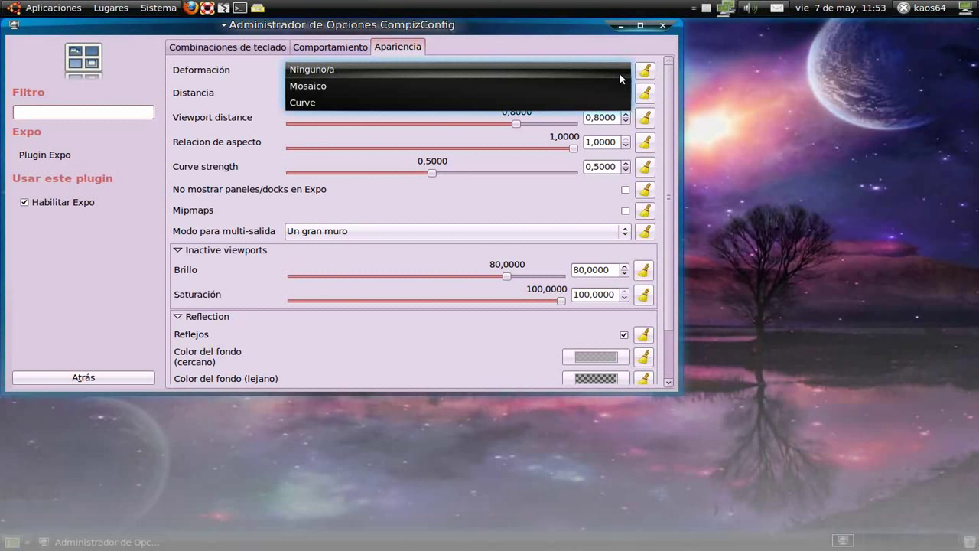
left_click(336, 104)
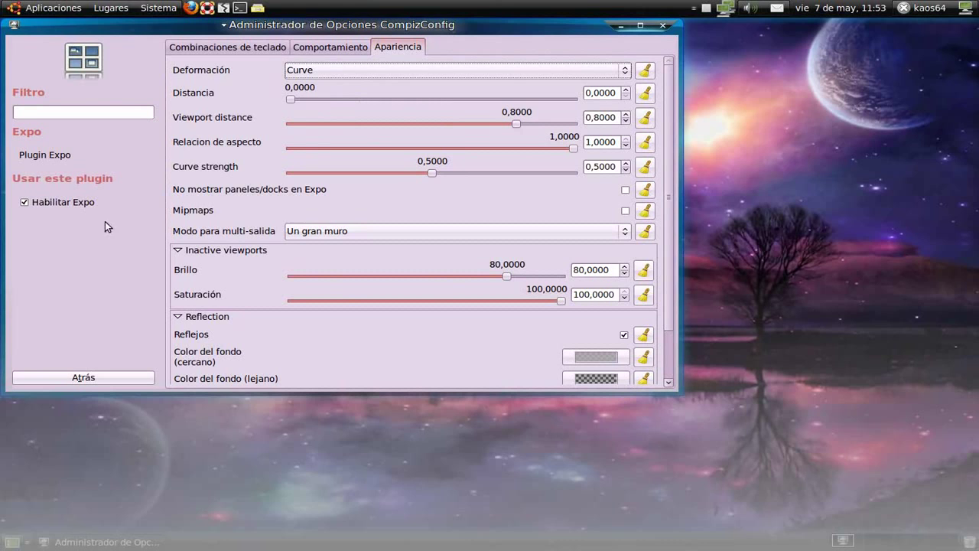
key("super+e")
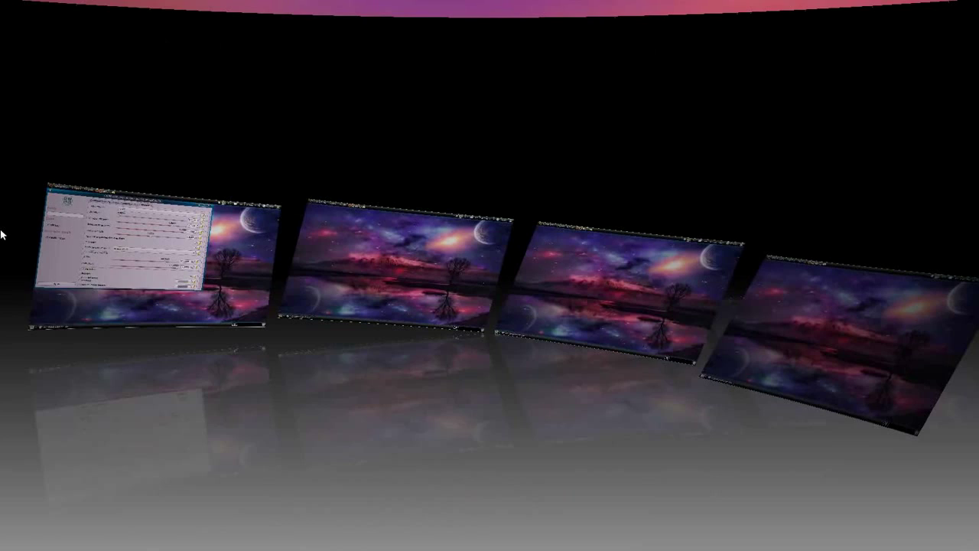
key("super+e")
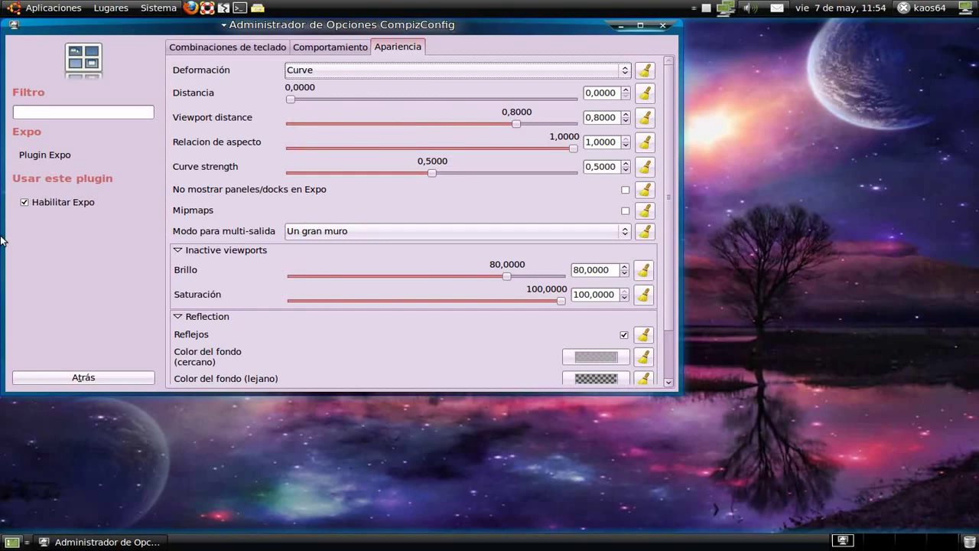
mouse_move(1, 245)
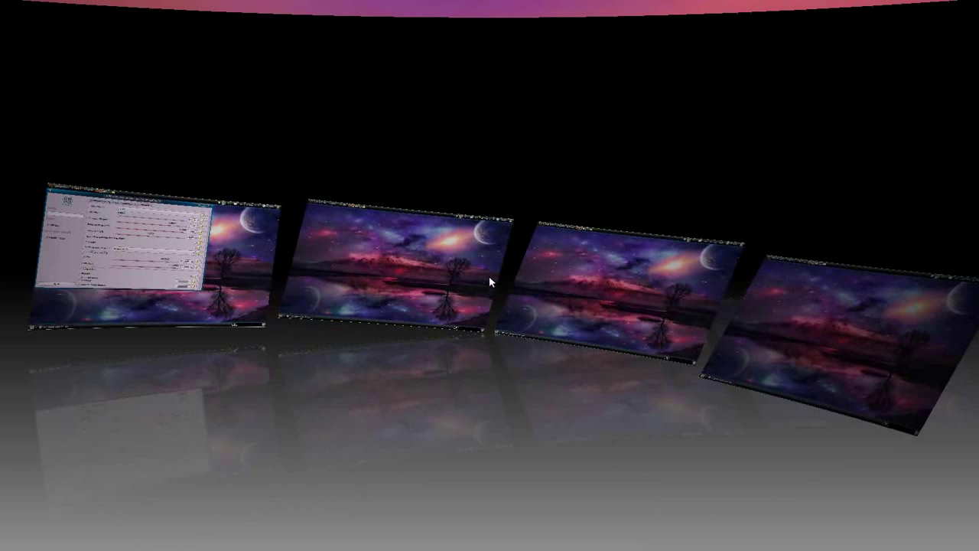
left_click(127, 267)
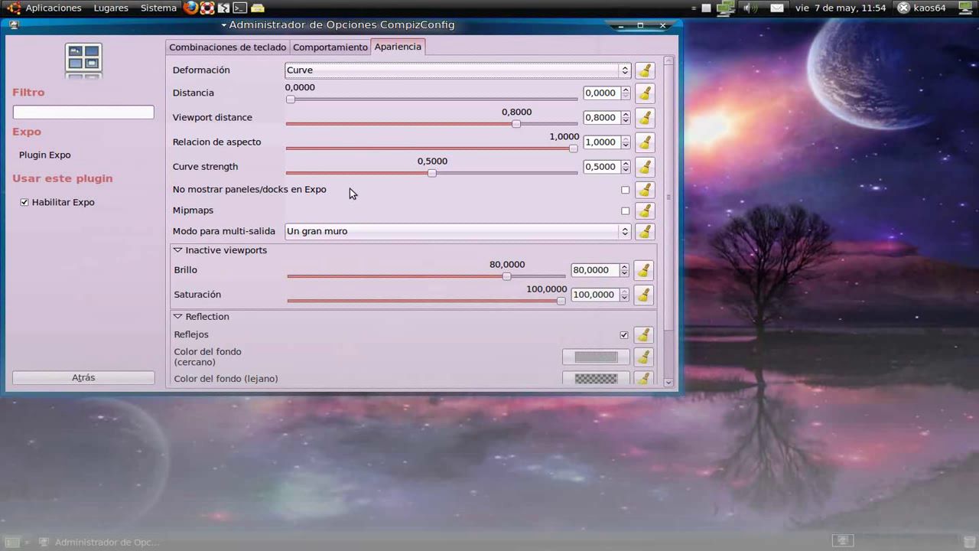
Try a reflection ground size of 0,0000 in the Expo view, and reset that setting to its default.
left_click(669, 385)
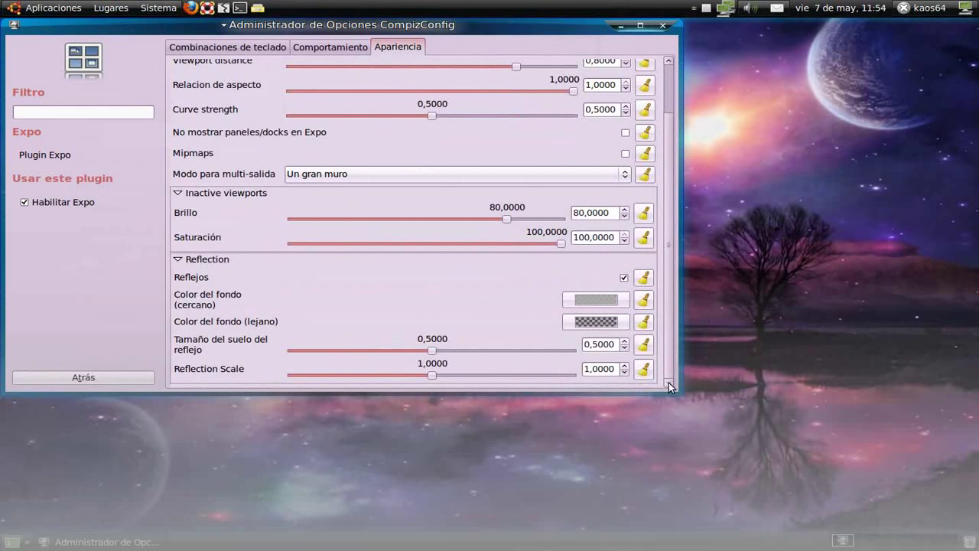
left_click(205, 261)
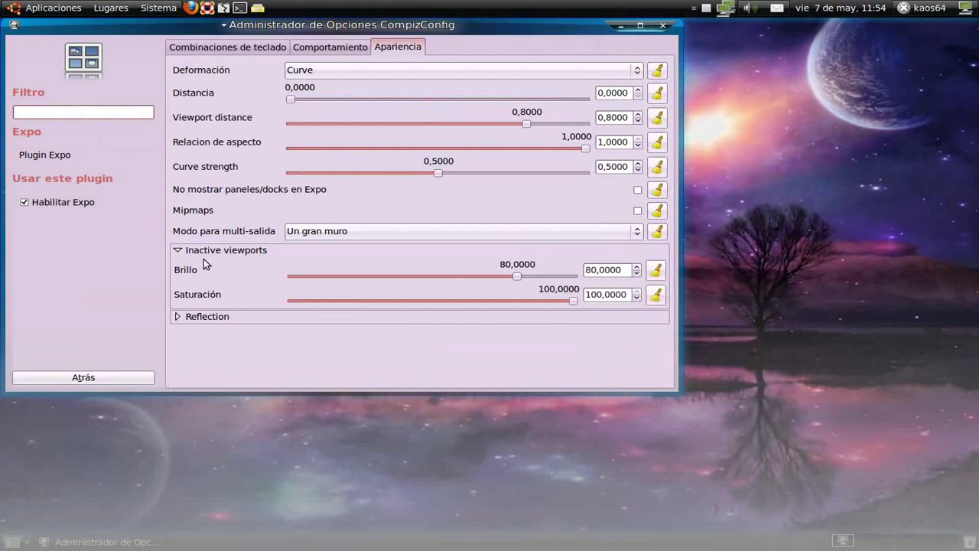
left_click(177, 316)
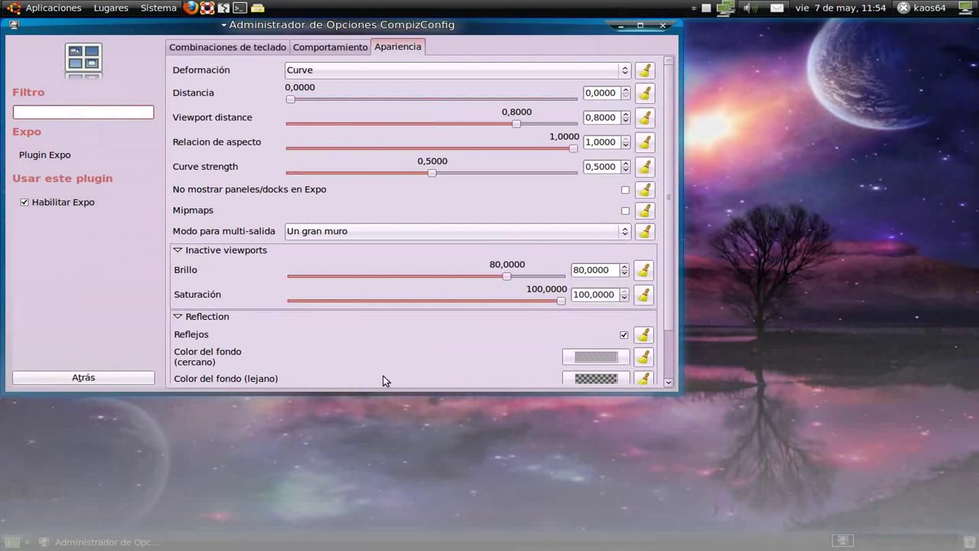
left_click(669, 384)
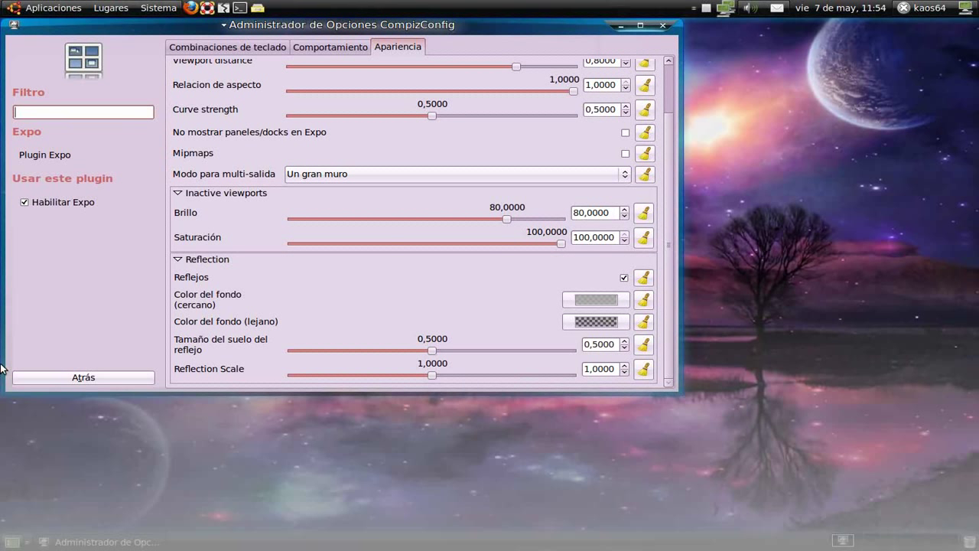
left_click(432, 351)
left_click_drag(433, 351, 290, 352)
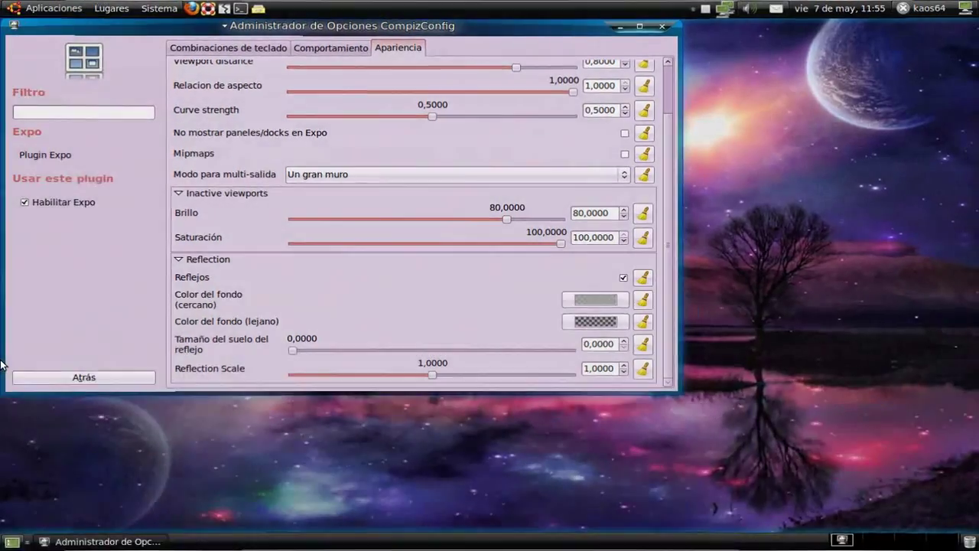
key("super+e")
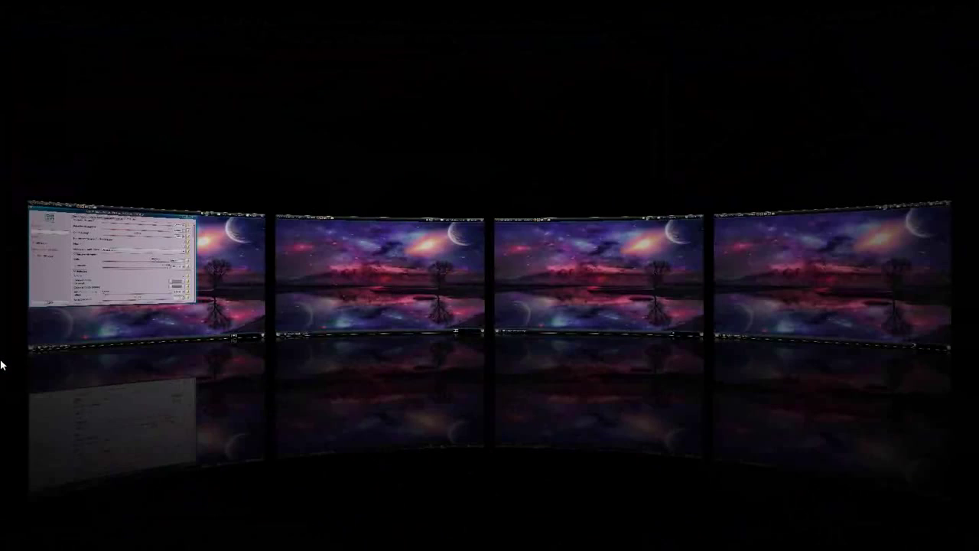
key("super+e")
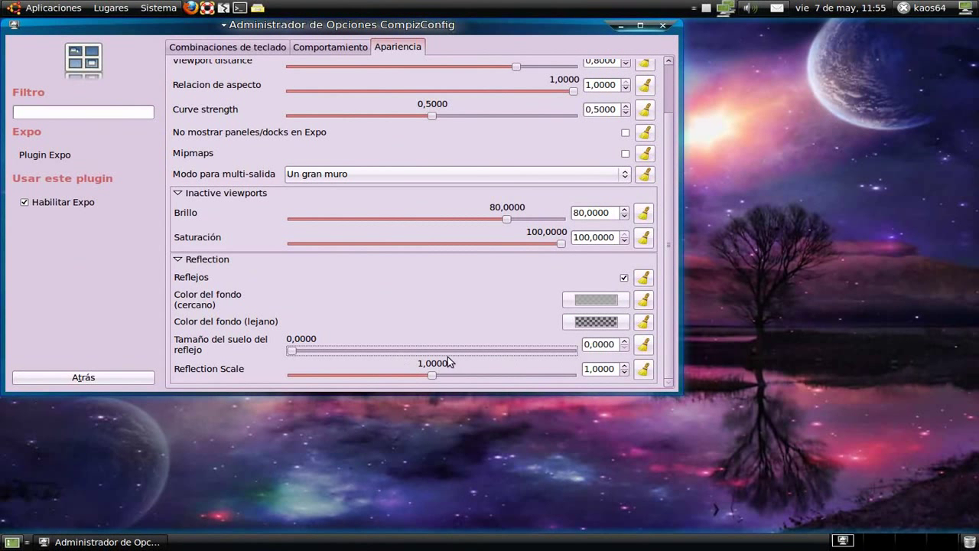
left_click(642, 345)
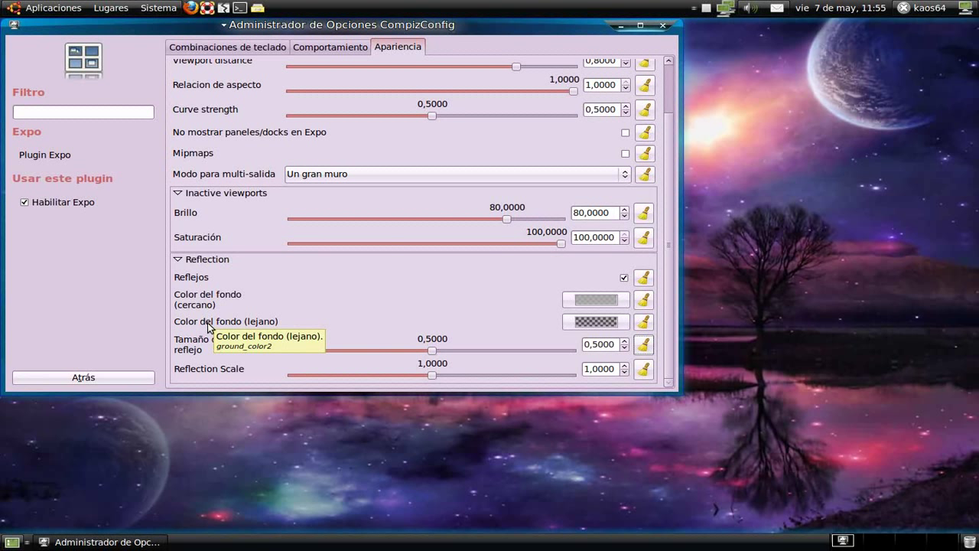
Change the near ground color of Expo's reflection to the near-black #0D0808.
left_click(587, 299)
left_click(217, 210)
left_click_drag(217, 209, 202, 171)
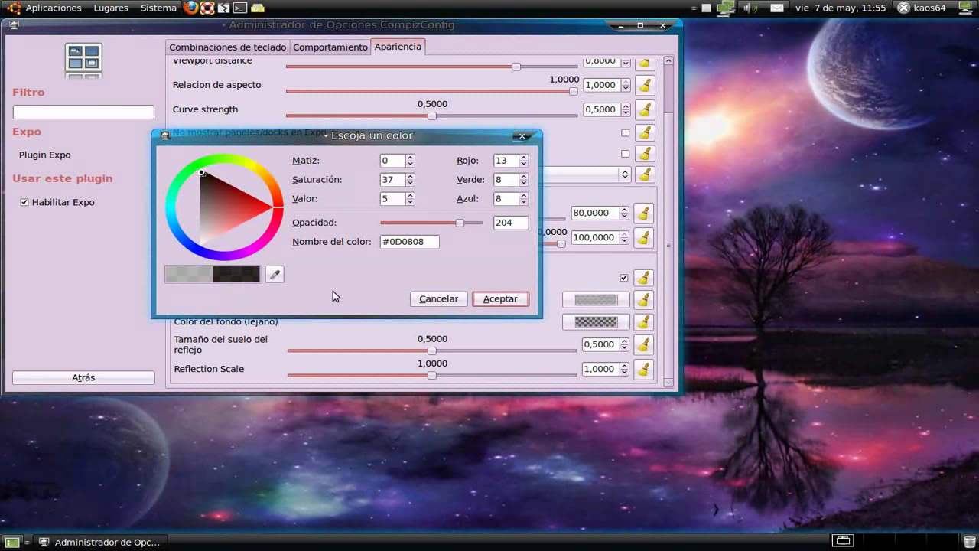
left_click(499, 298)
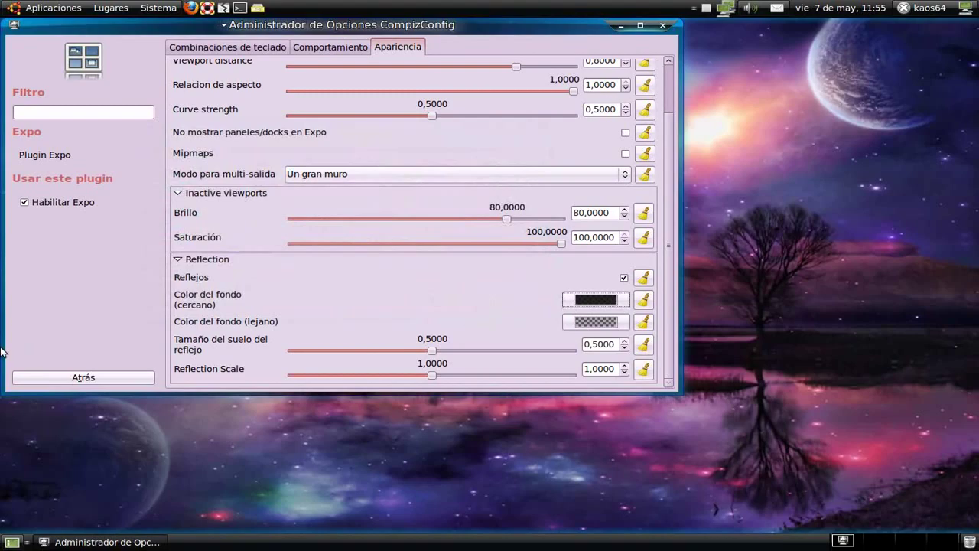
Preview the new reflection ground color in the Expo view and close the CompizConfig settings window.
key("super+e")
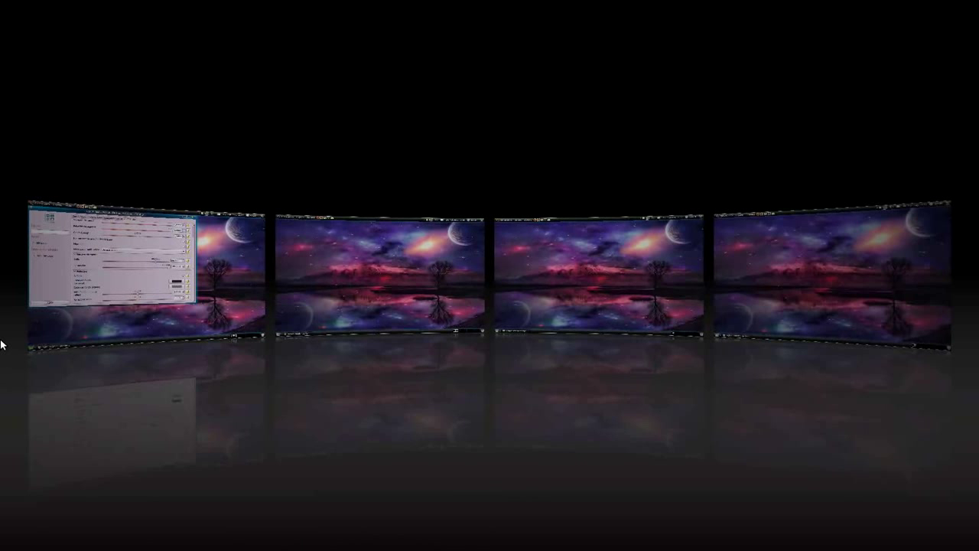
key("Escape")
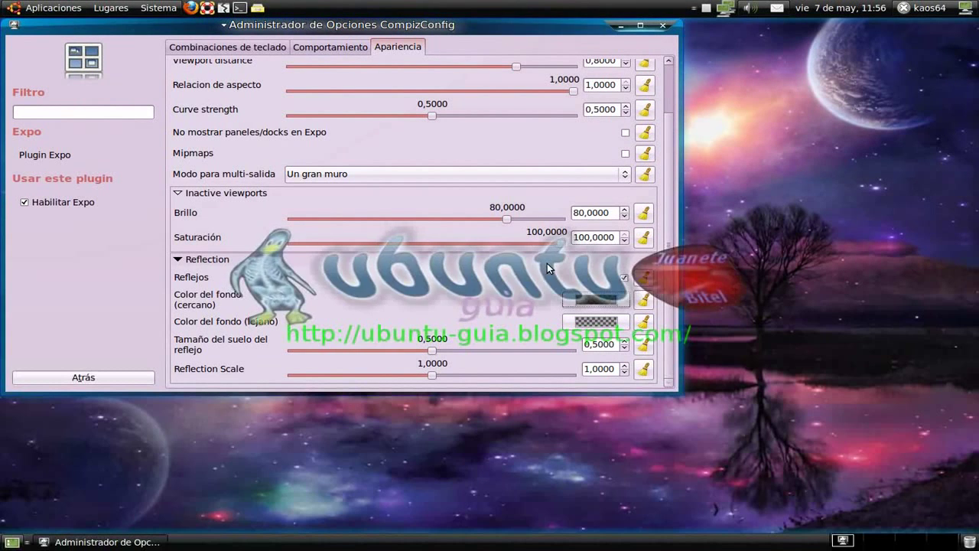
left_click(671, 28)
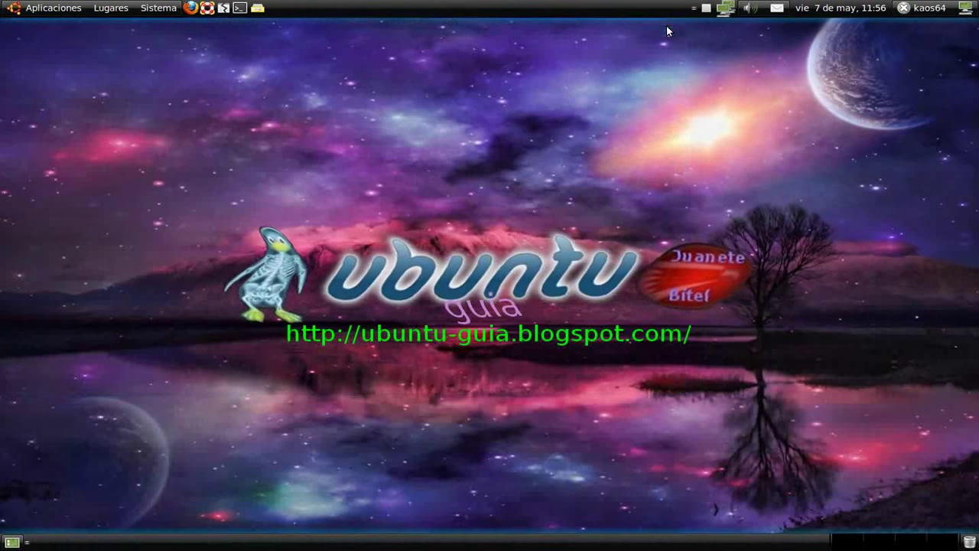